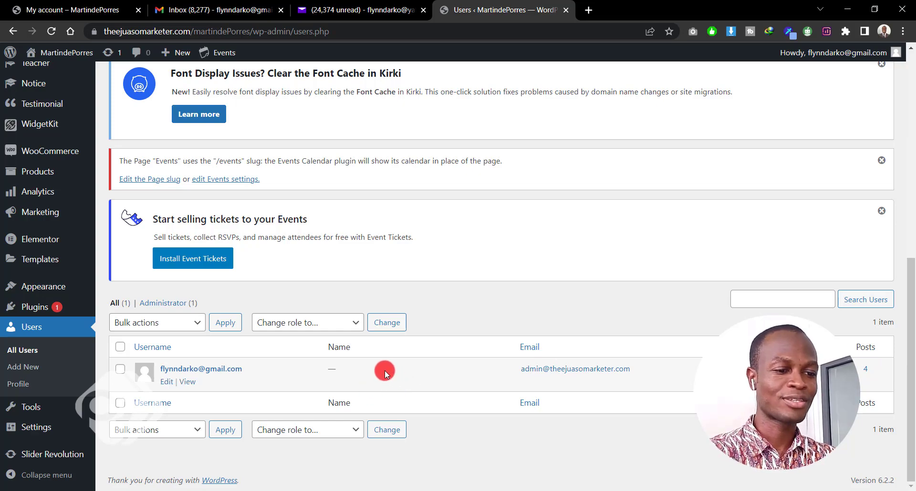
Open the Add New User form and scroll down to its empty fields.
scroll(392, 368, up, 9)
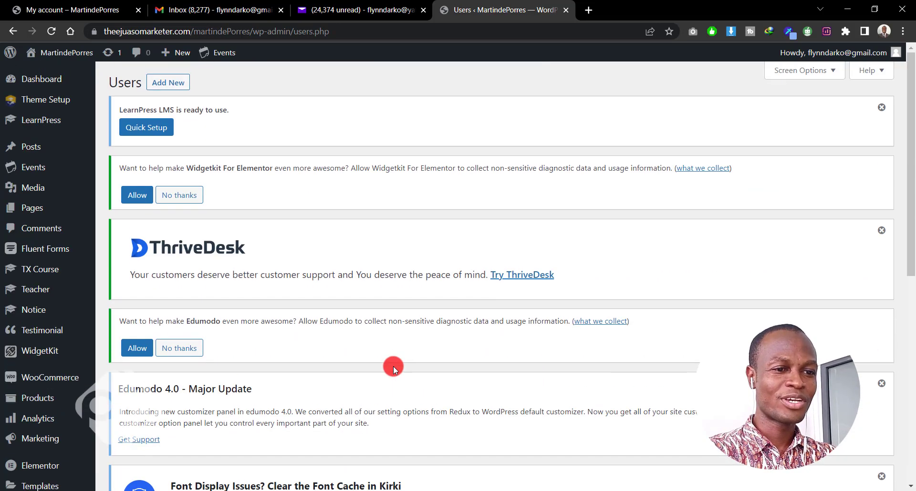
scroll(504, 308, down, 1)
scroll(503, 308, down, 8)
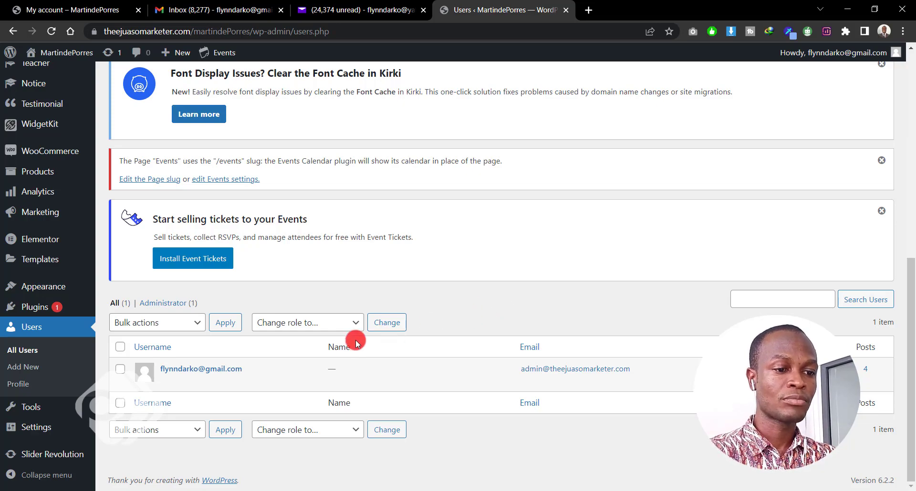
scroll(354, 334, up, 8)
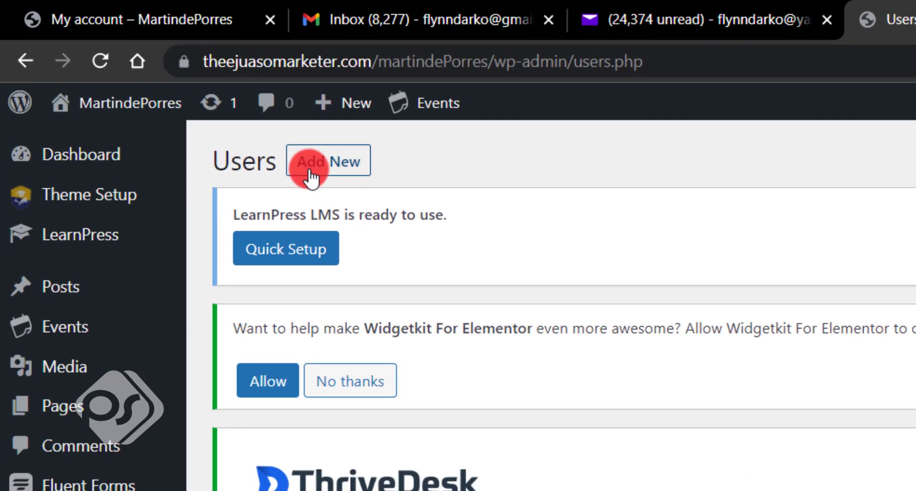
click(309, 171)
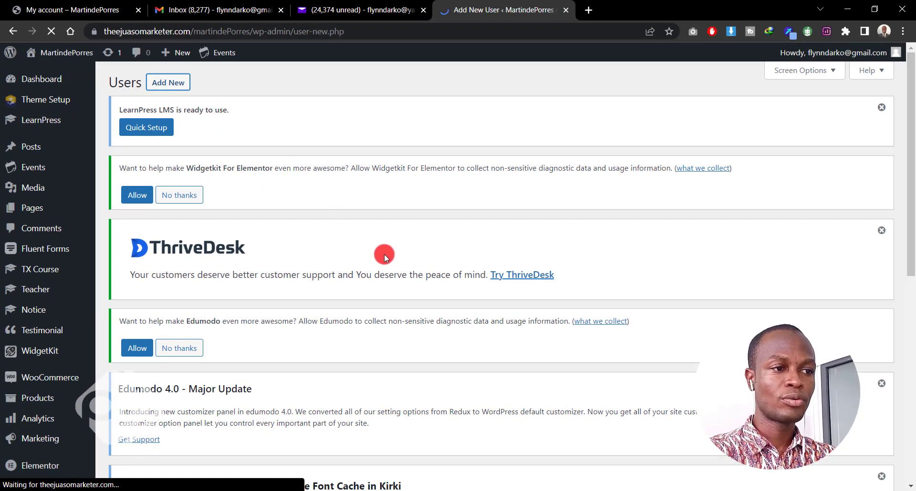
scroll(394, 284, down, 8)
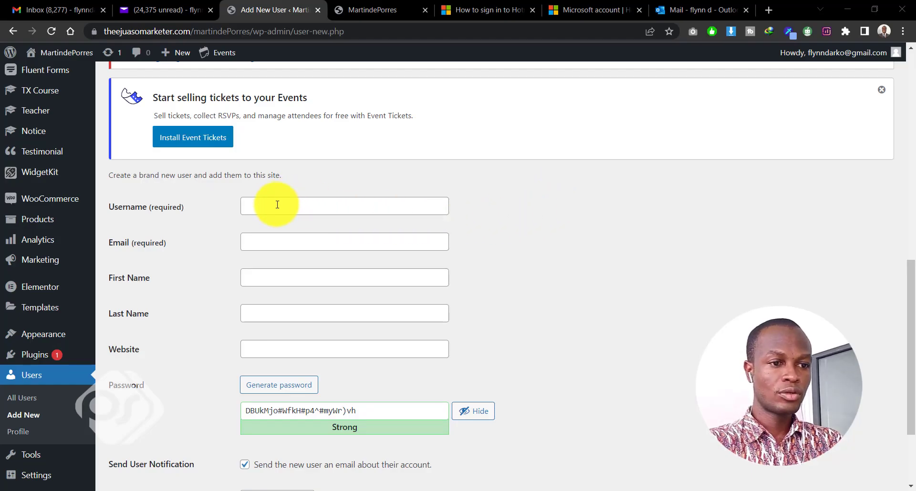
Enter the username, the user's Yahoo e-mail address, and the first and last names.
click(258, 208)
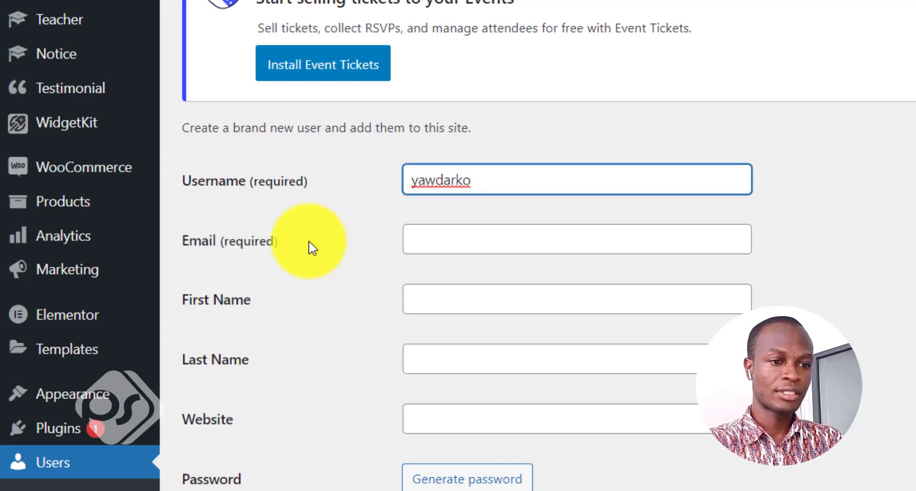
click(425, 244)
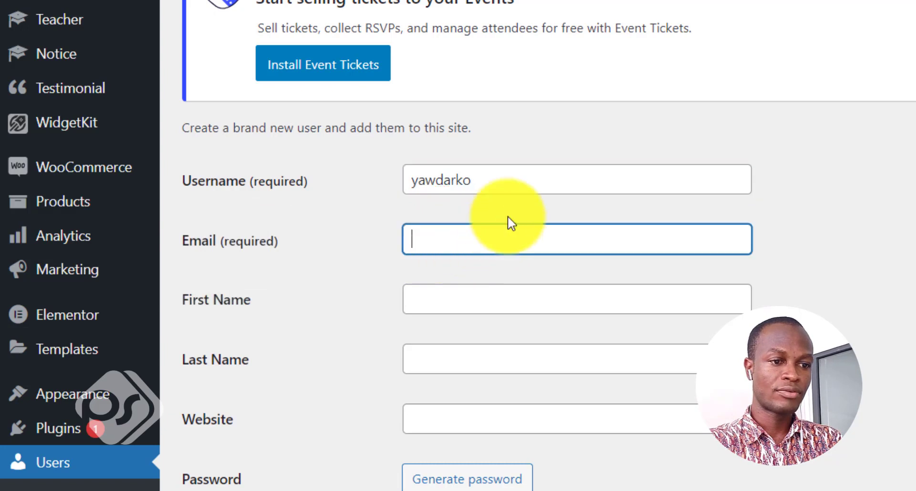
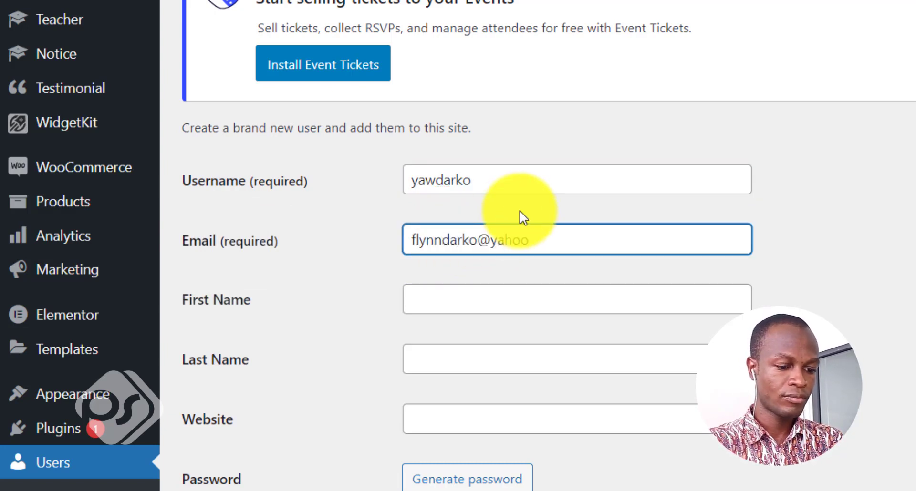
click(503, 301)
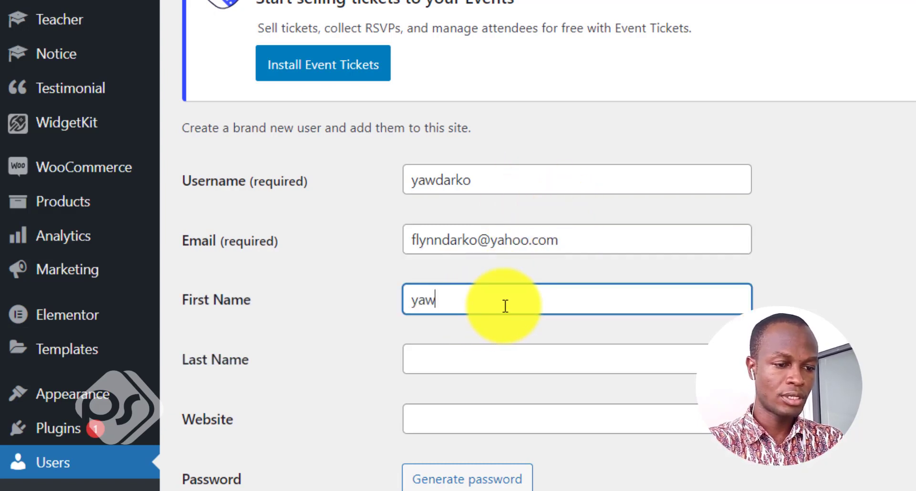
click(587, 356)
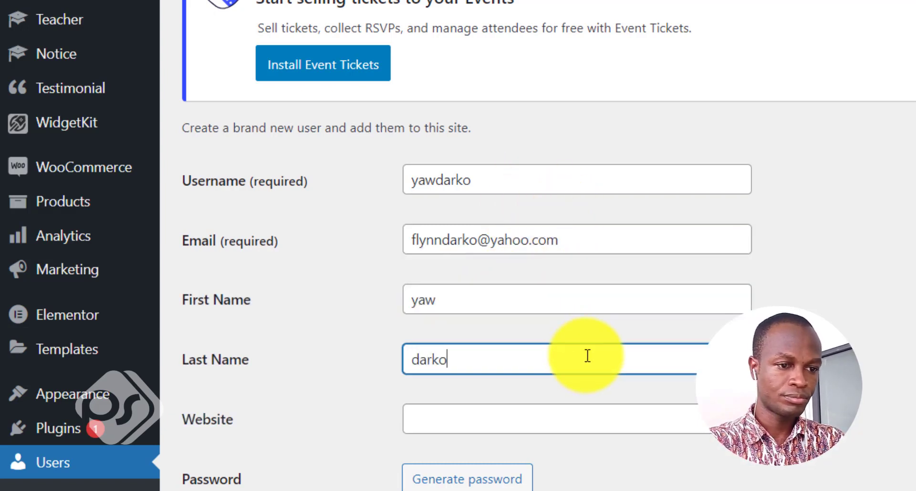
click(581, 410)
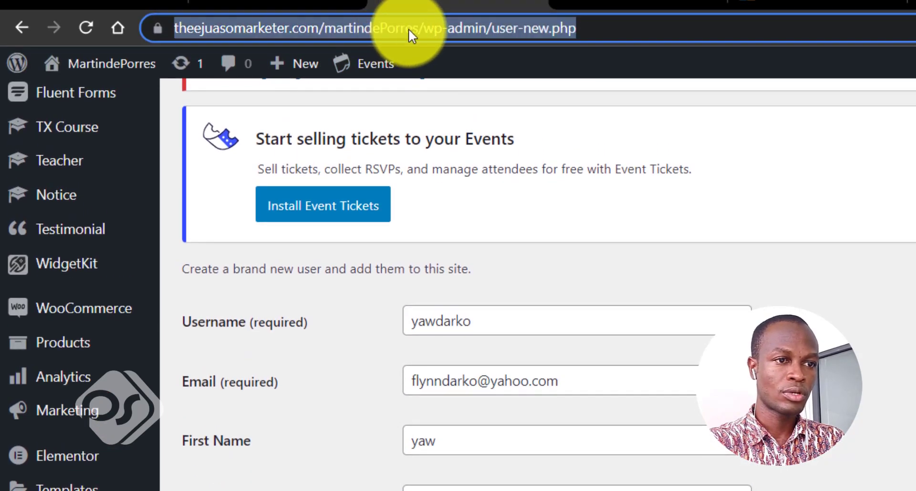
Copy the site URL from the address bar into the new user's Website field.
click(413, 29)
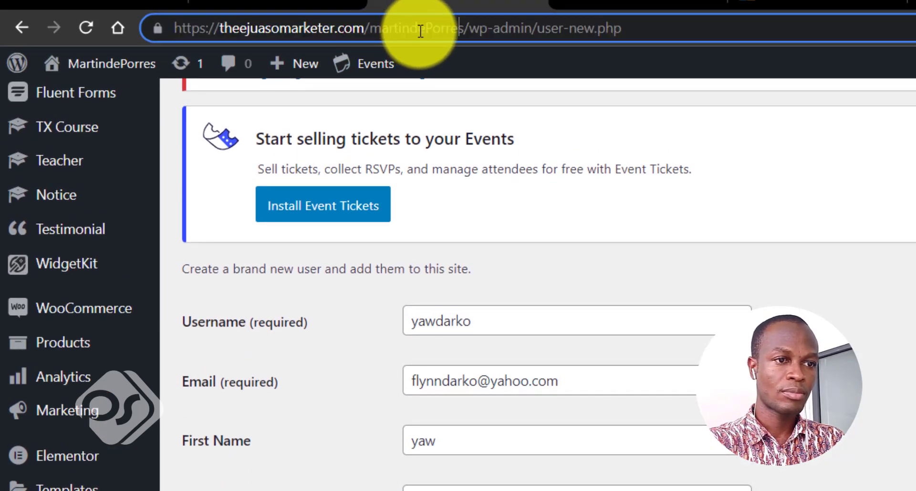
drag(462, 28, 123, 27)
key(ctrl+c)
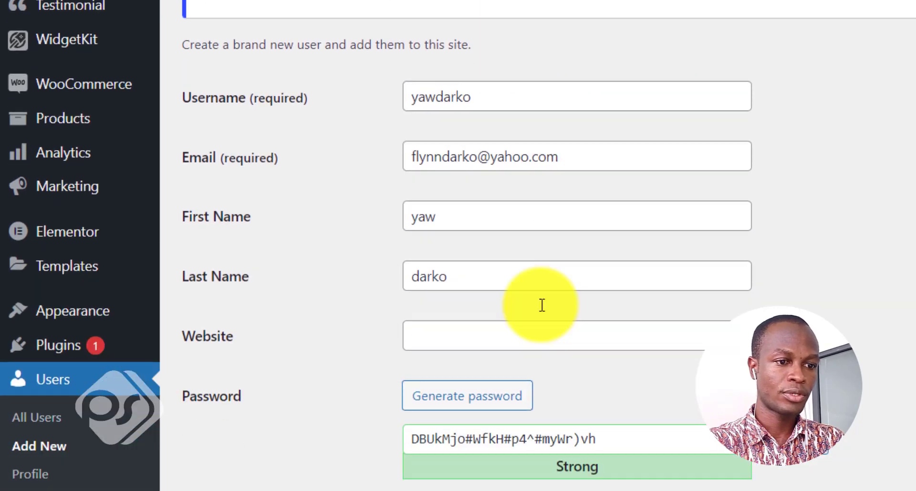
click(474, 257)
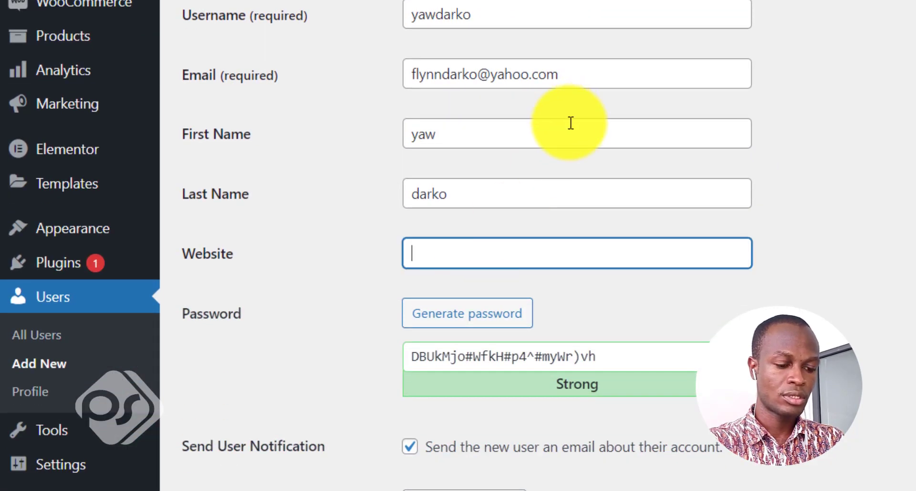
key(ctrl+v)
scroll(875, 223, down, 4)
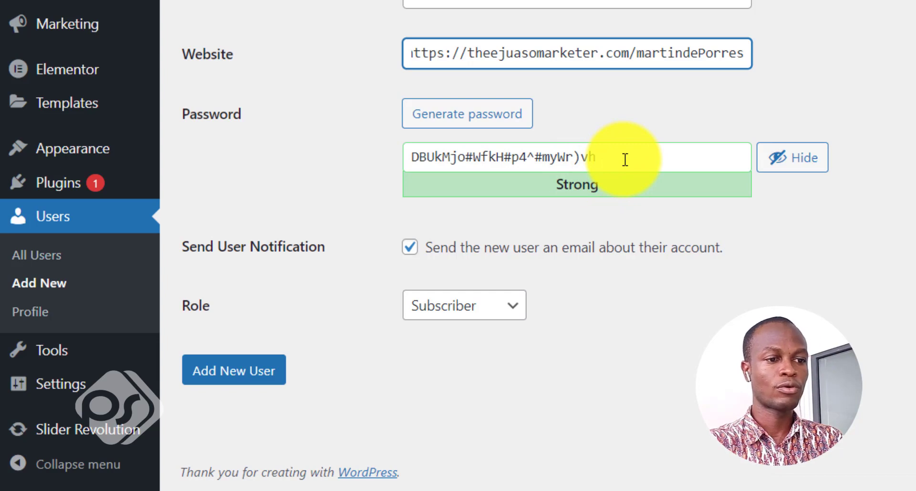
drag(634, 155, 303, 160)
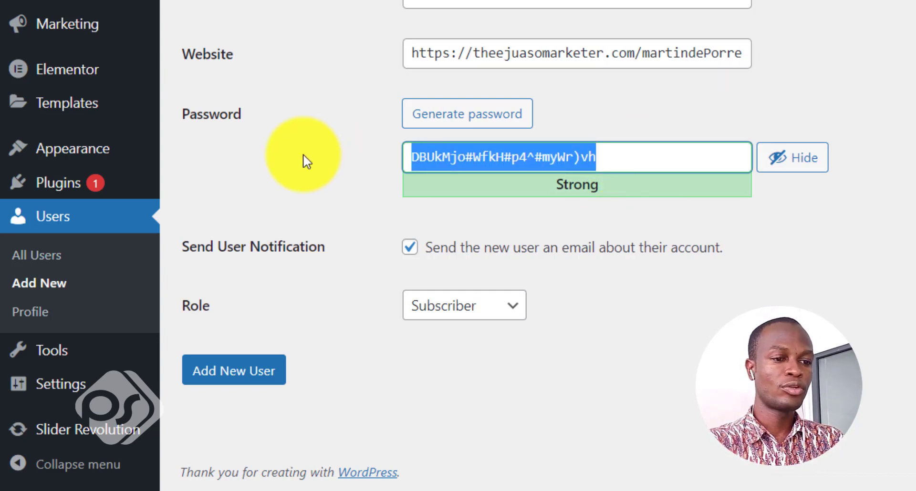
Replace the generated password with a hidden custom password that rates Strong.
click(583, 153)
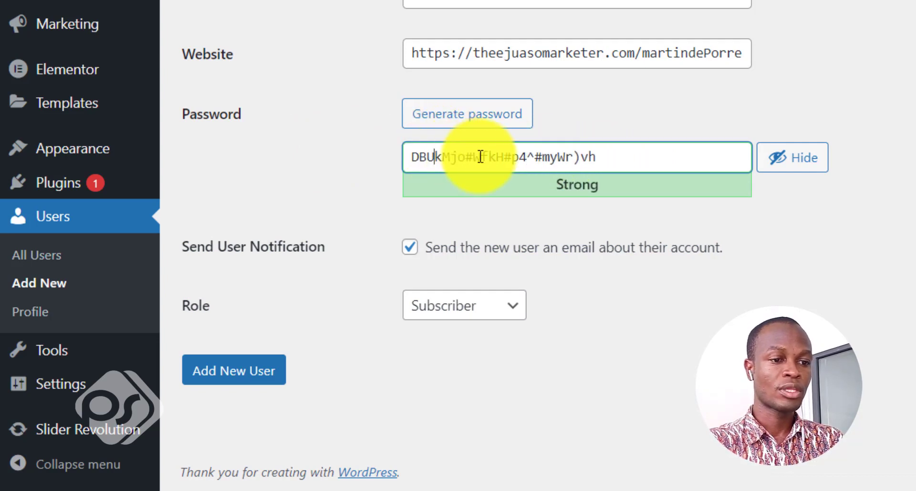
click(606, 159)
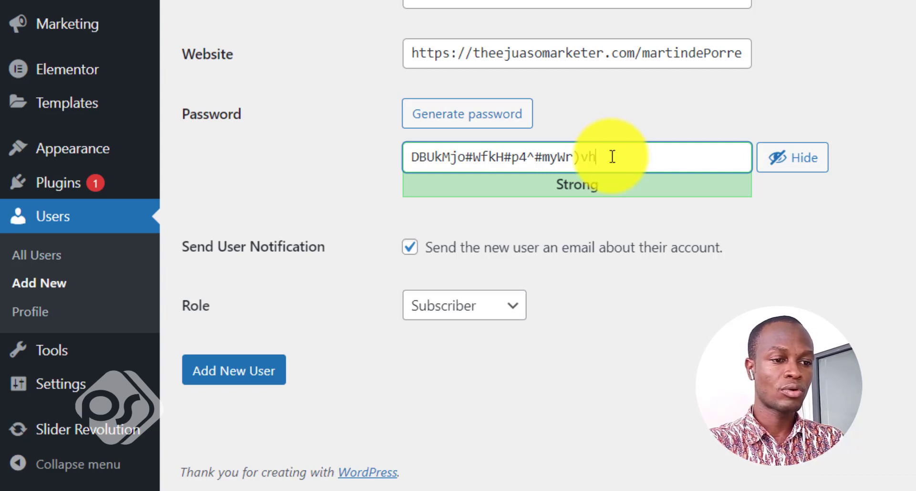
key(ctrl+a)
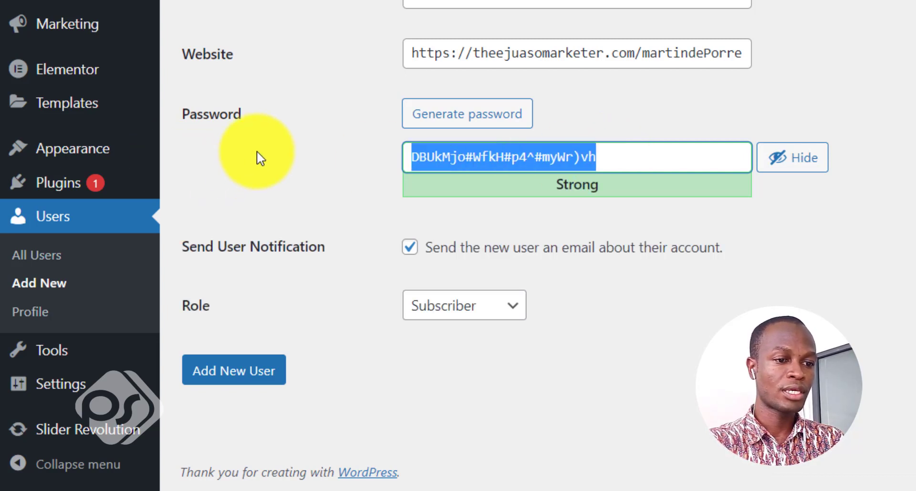
key(BackSpace)
click(787, 166)
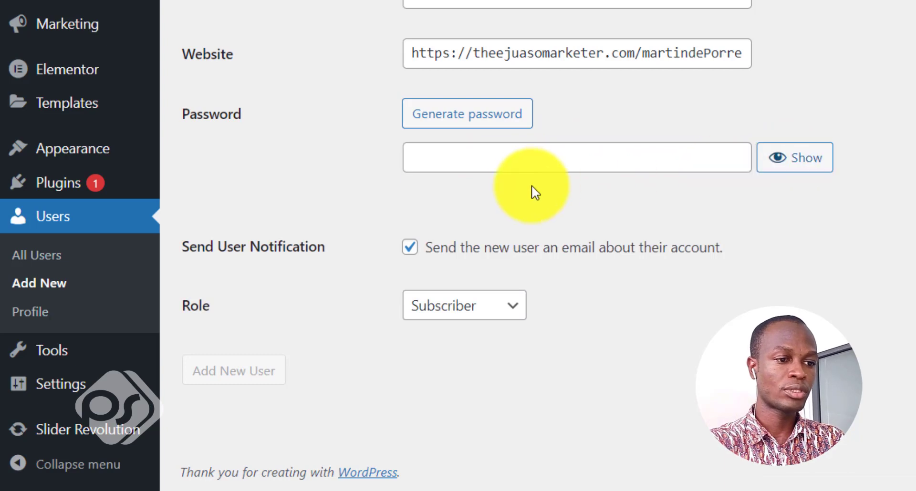
click(523, 168)
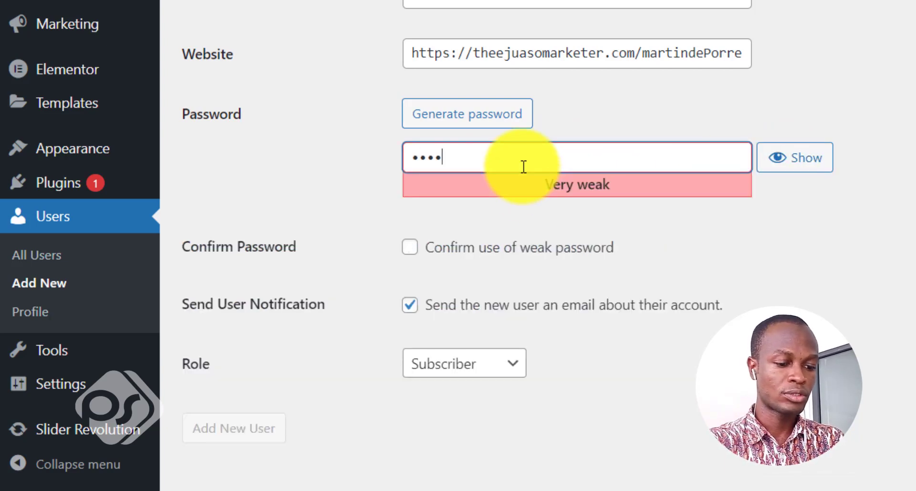
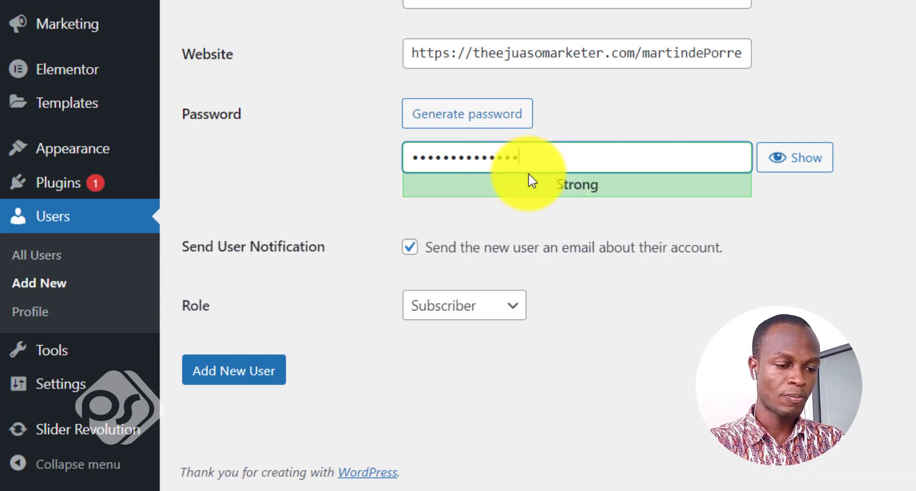
click(717, 305)
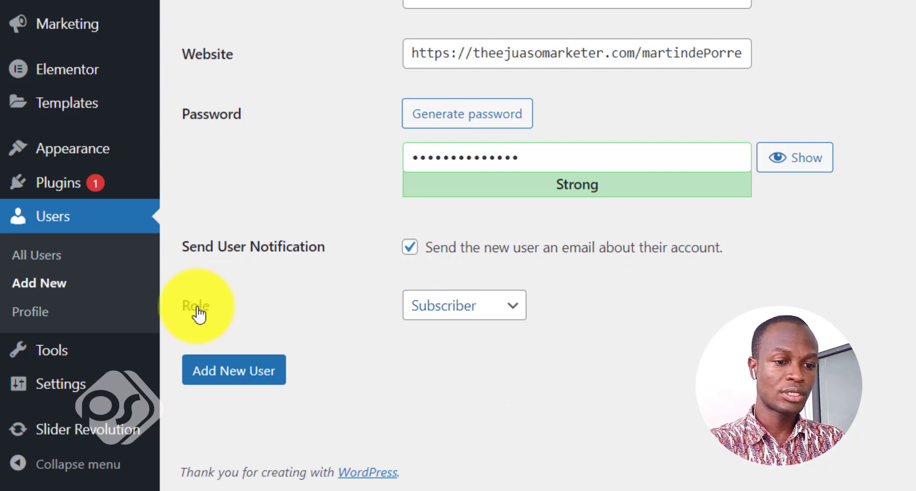
Set the role to Editor and submit the Add New User form.
click(512, 315)
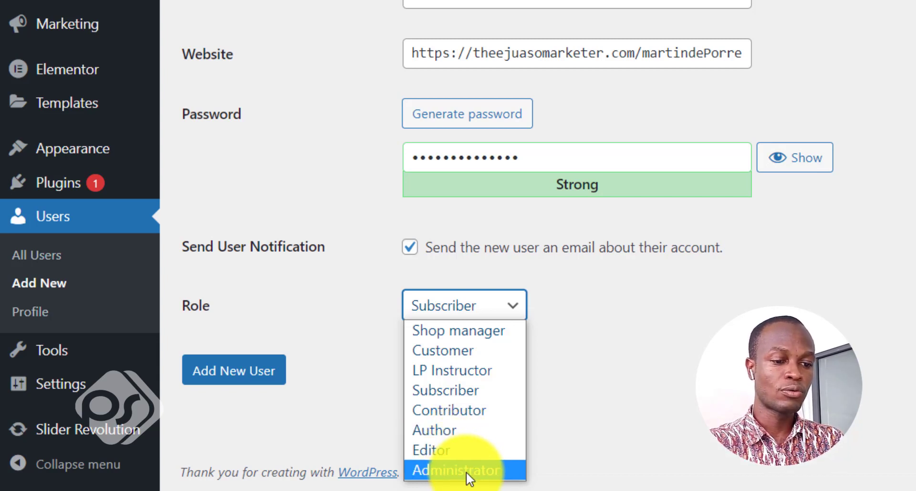
click(445, 450)
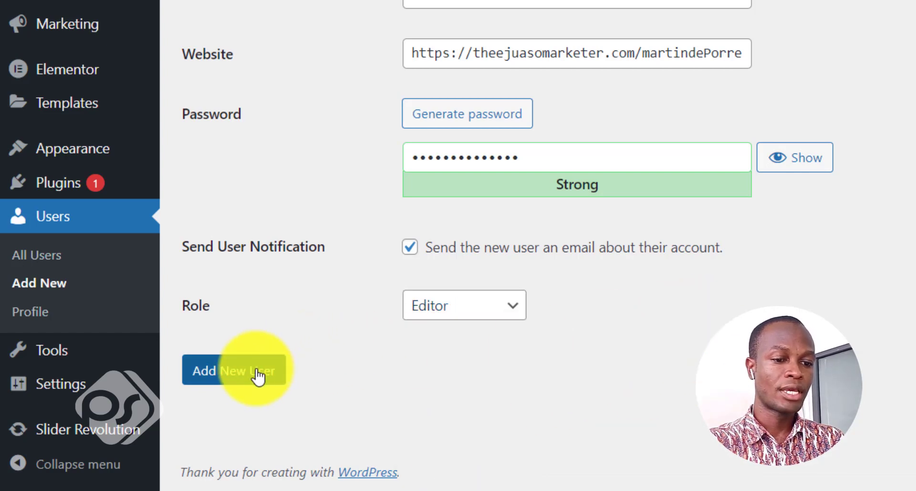
scroll(446, 369, up, 4)
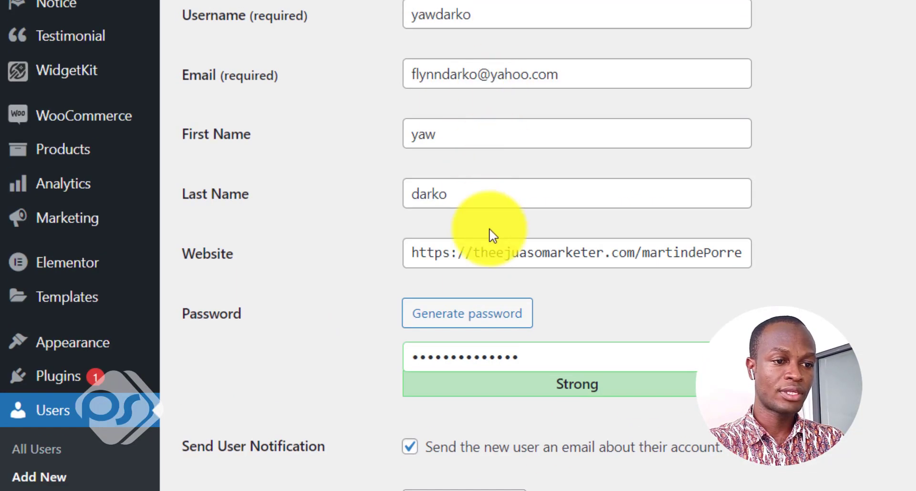
scroll(493, 235, down, 4)
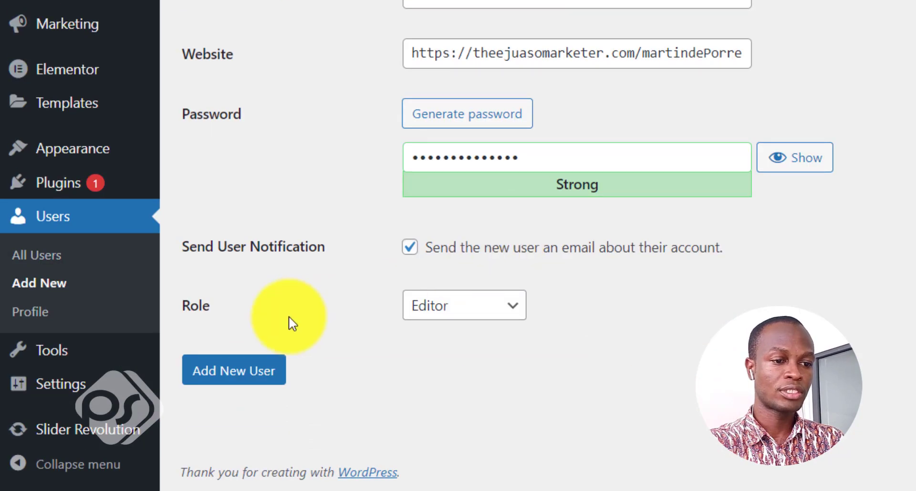
click(250, 375)
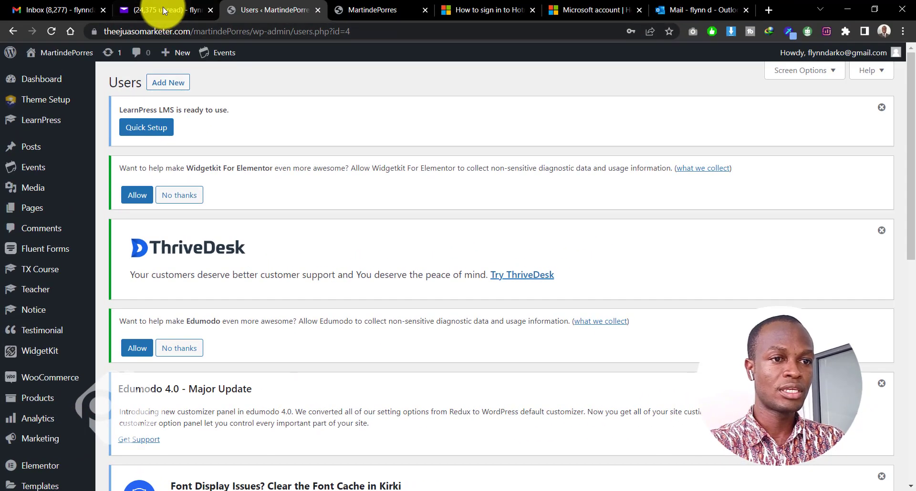
Switch from WordPress to the Yahoo Mail browser tab.
click(163, 6)
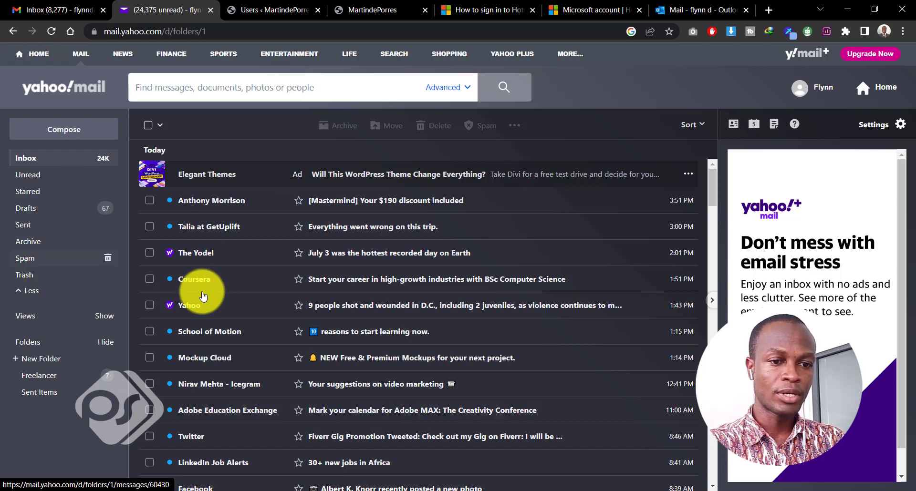
Open the [MartindePorres] Login Details e-mail in Spam and select its password-setting link.
click(47, 264)
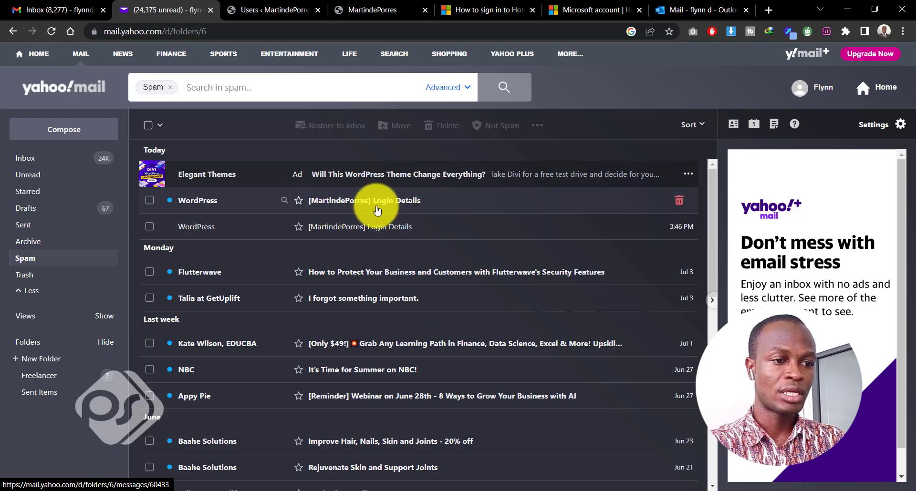
click(354, 205)
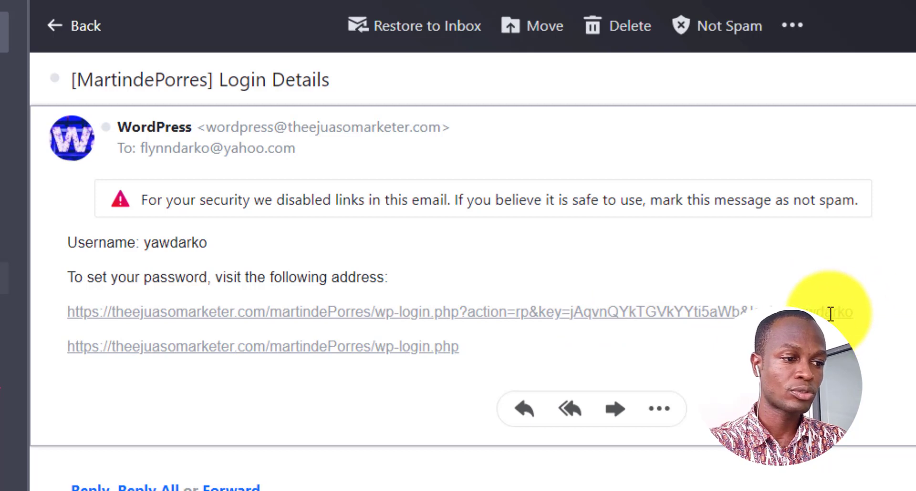
drag(865, 314, 67, 313)
key(ctrl+c)
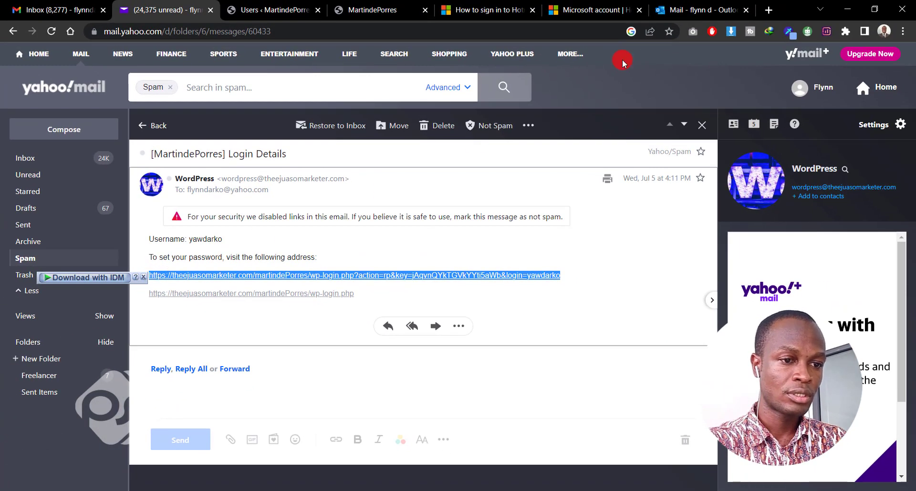
click(768, 10)
Load the pasted set-password link and select the suggested Strong password.
key(ctrl+v)
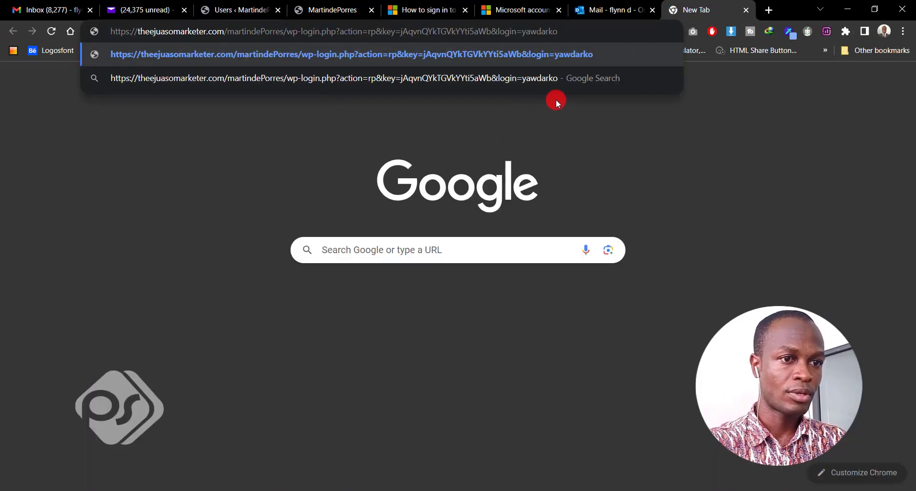
key(Return)
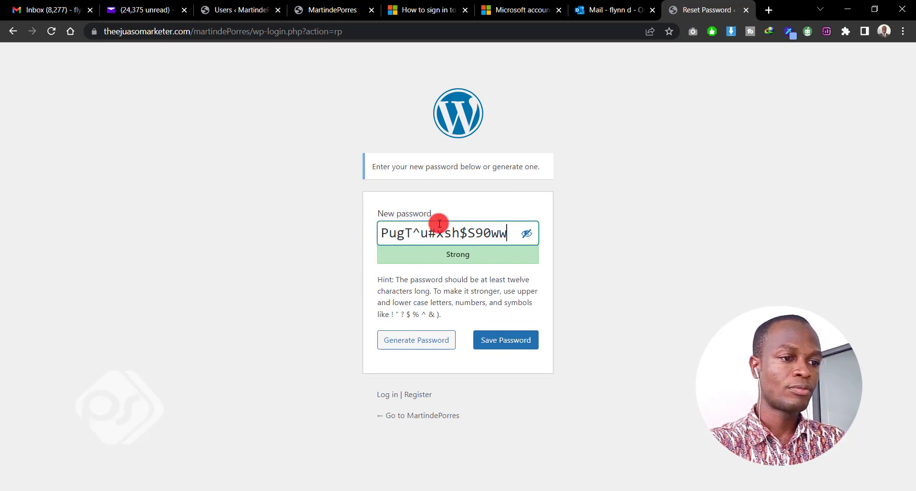
drag(512, 238, 314, 236)
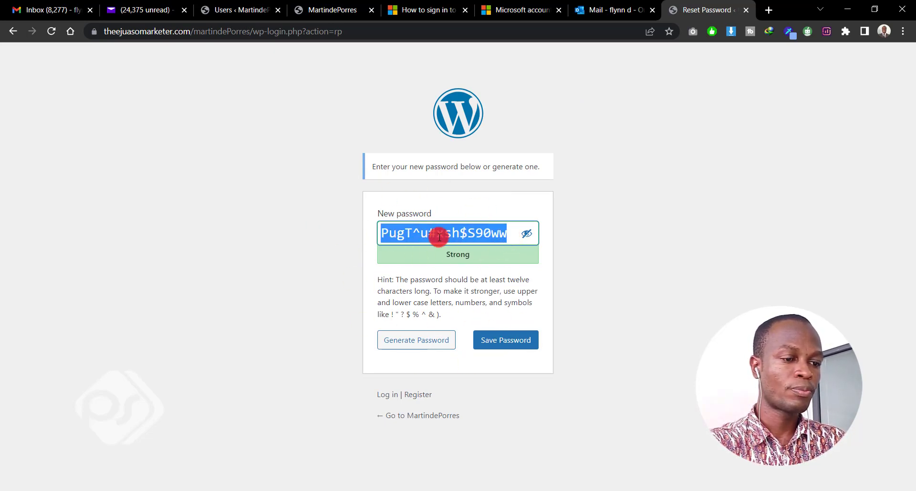